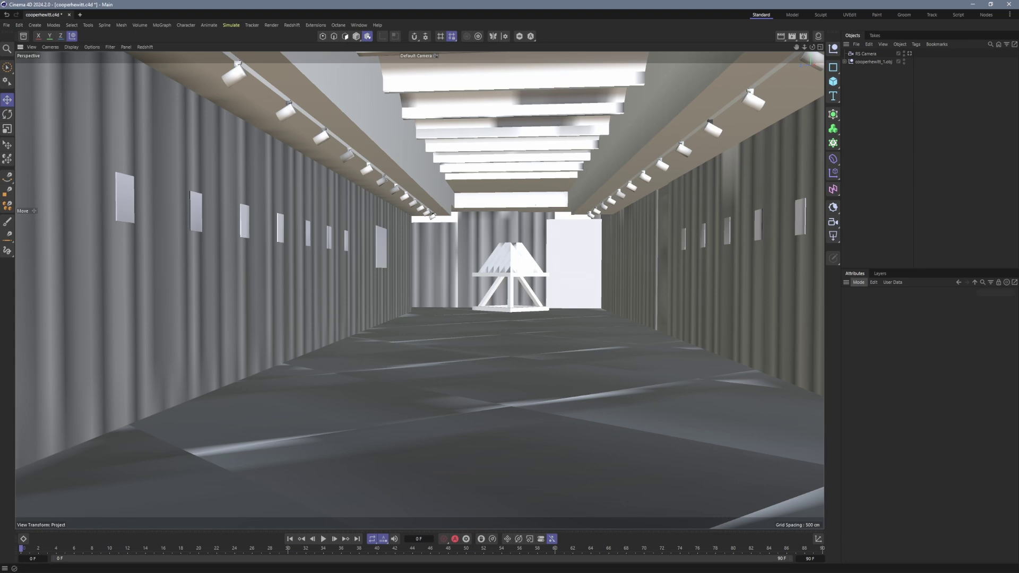
# Show Project settings and switch Project Scale to Centimeters, then back to Meters.
pyautogui.click(858, 282)
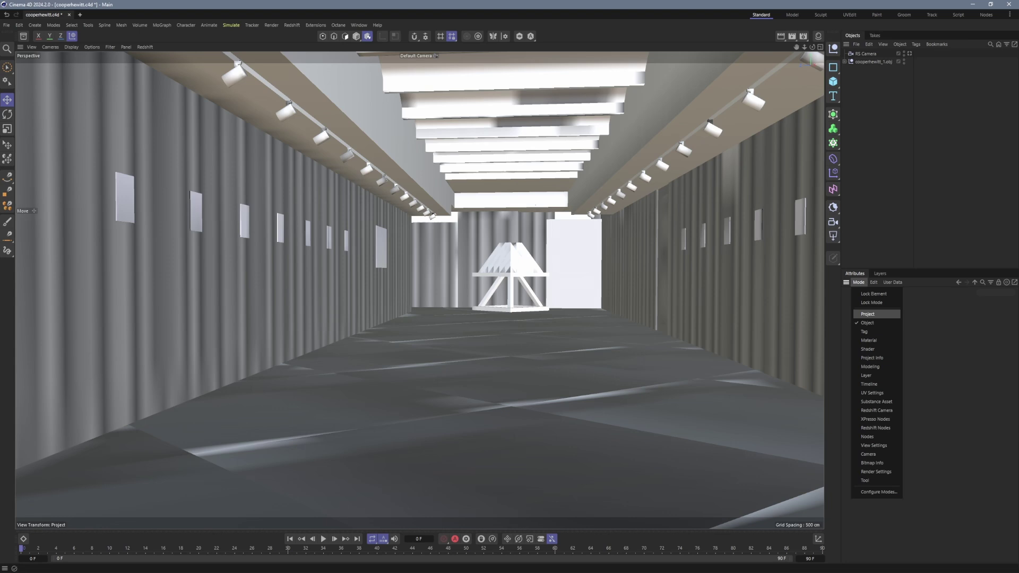
pyautogui.click(867, 314)
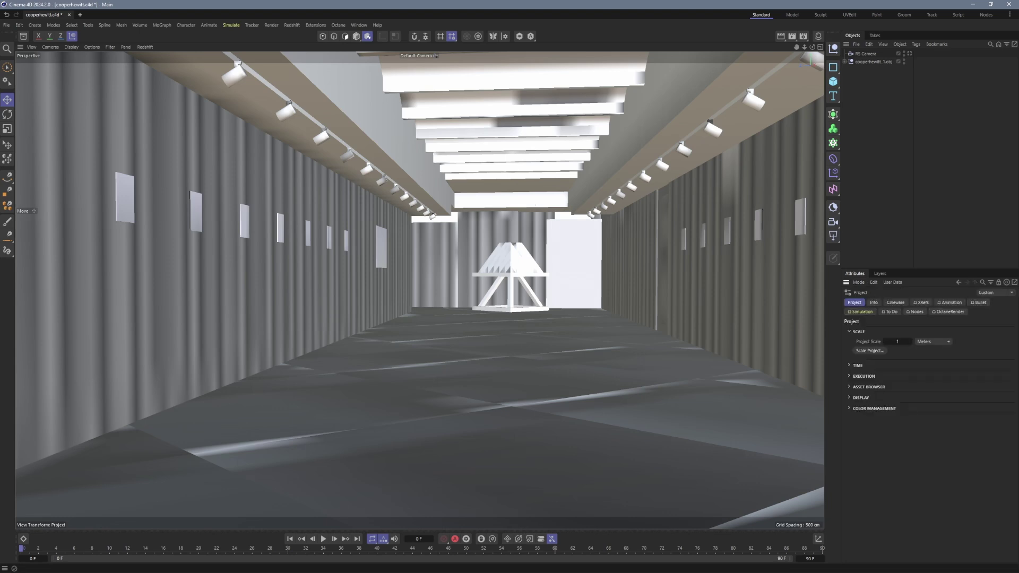
pyautogui.click(933, 342)
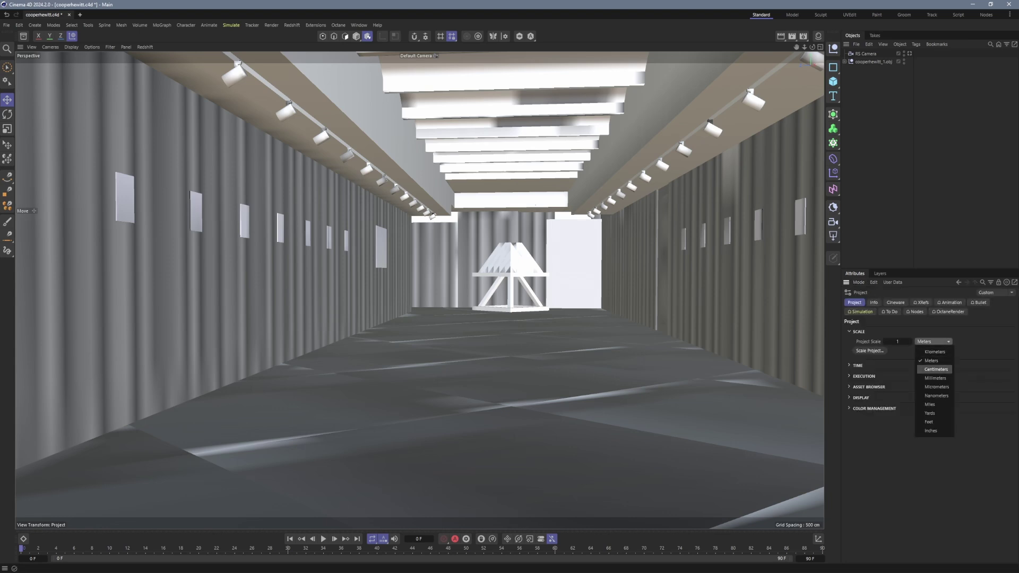
pyautogui.click(935, 370)
pyautogui.click(934, 341)
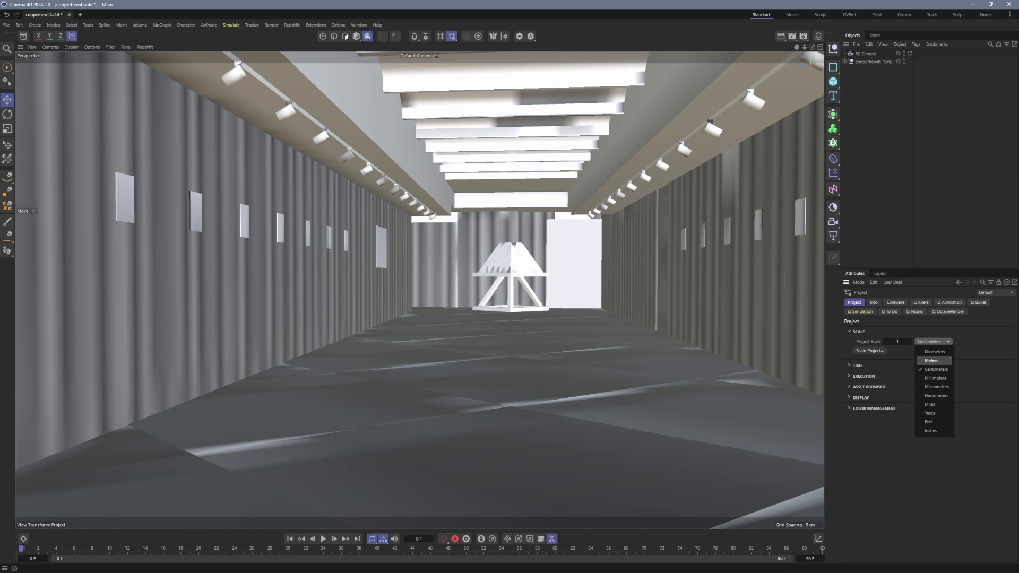
pyautogui.click(932, 361)
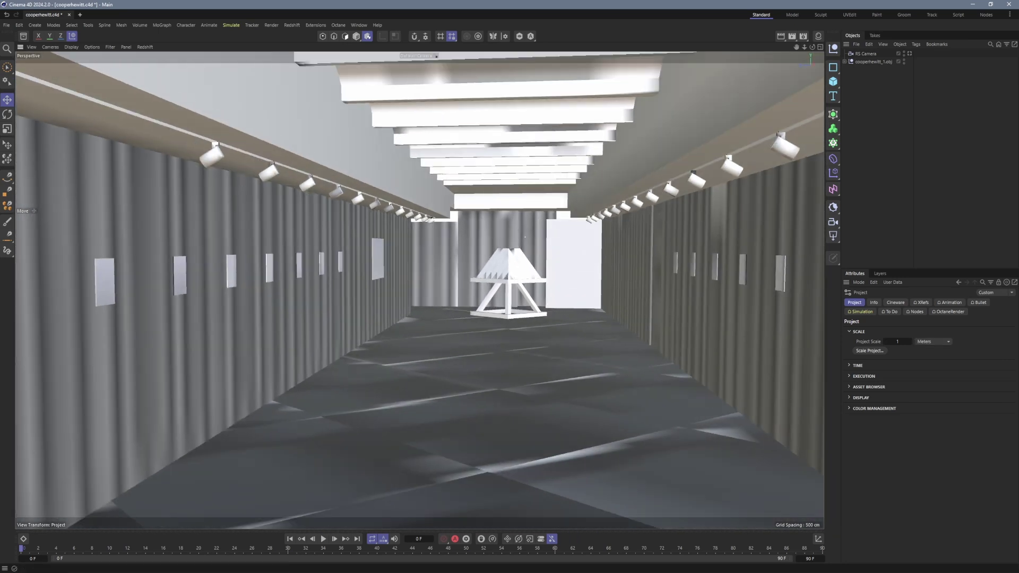
# Export the scene as glTF, saving it as cooperhewitt_5.glb in the COOPERHEWITT folder.
pyautogui.click(7, 25)
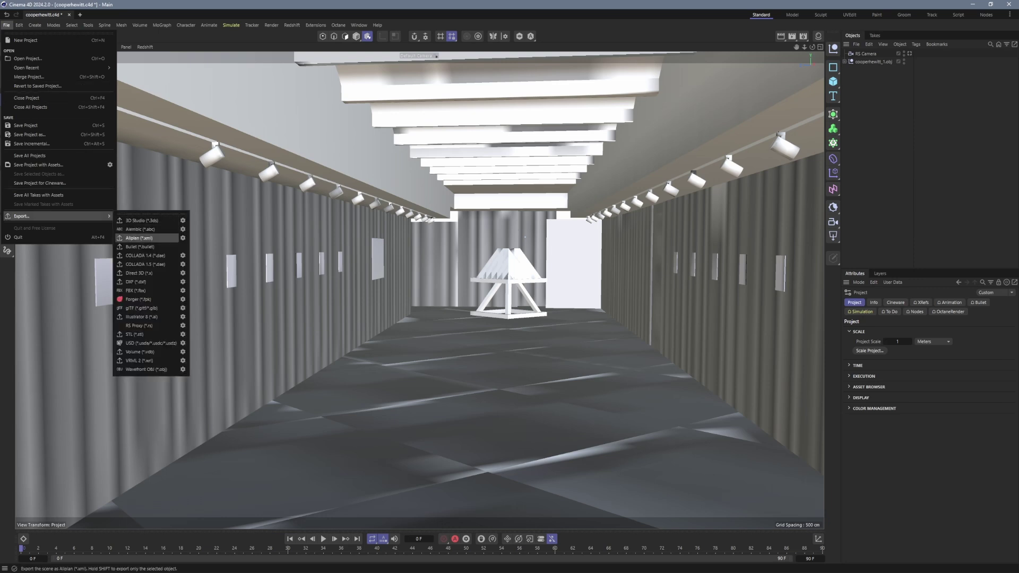
pyautogui.moveTo(22, 215)
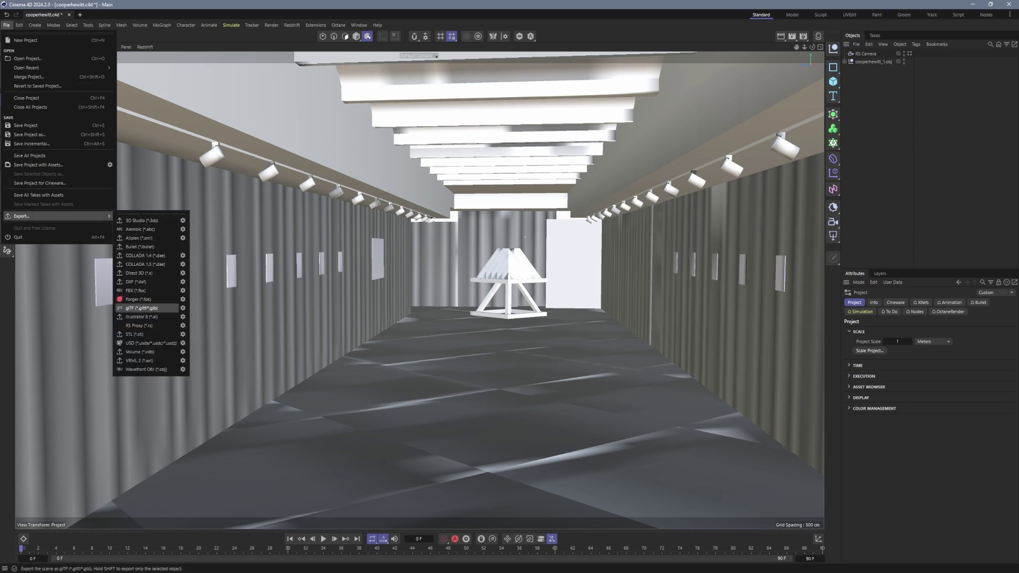
pyautogui.click(18, 209)
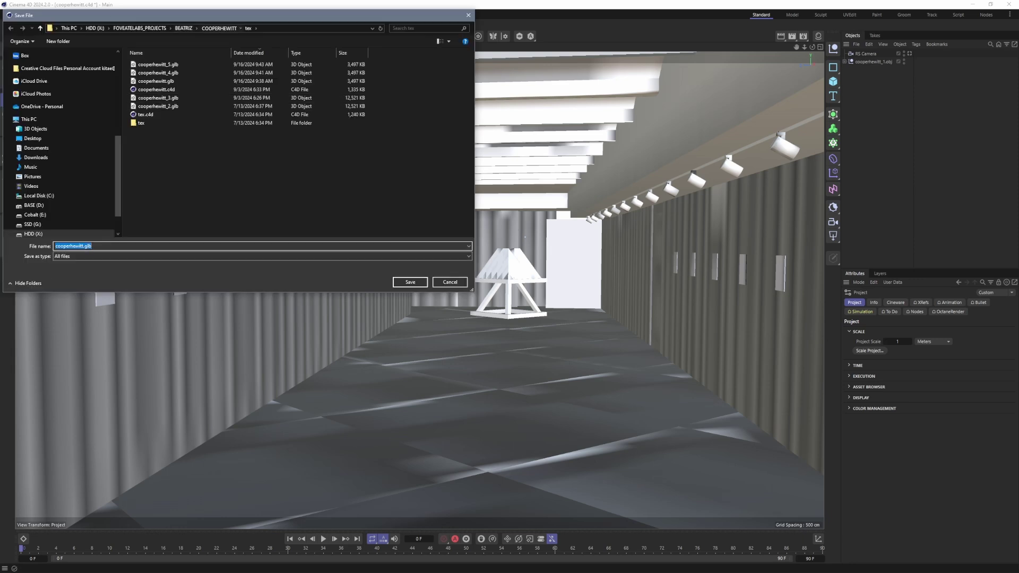
pyautogui.click(220, 28)
pyautogui.moveTo(239, 14); pyautogui.dragTo(268, 25)
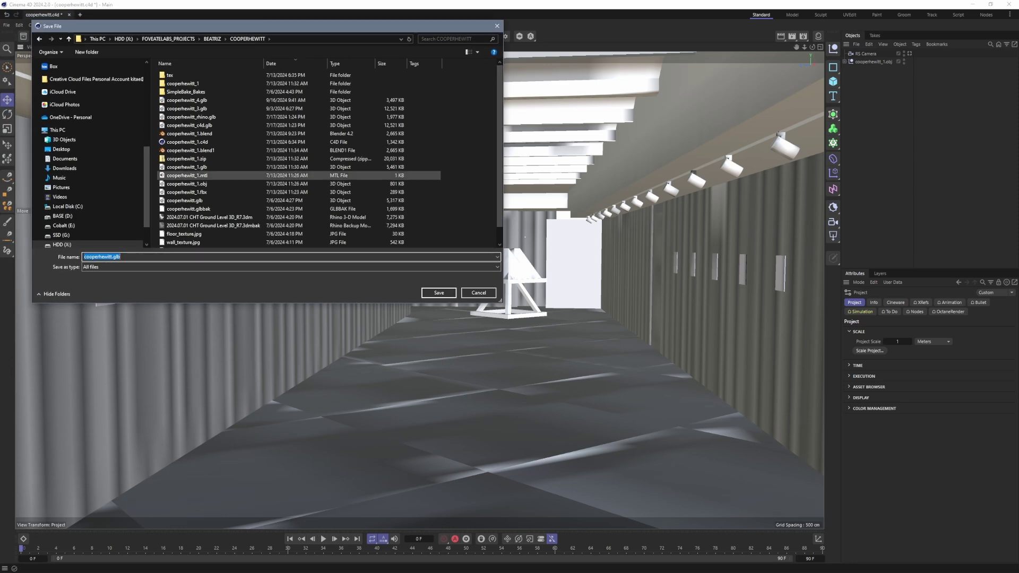
pyautogui.click(114, 258)
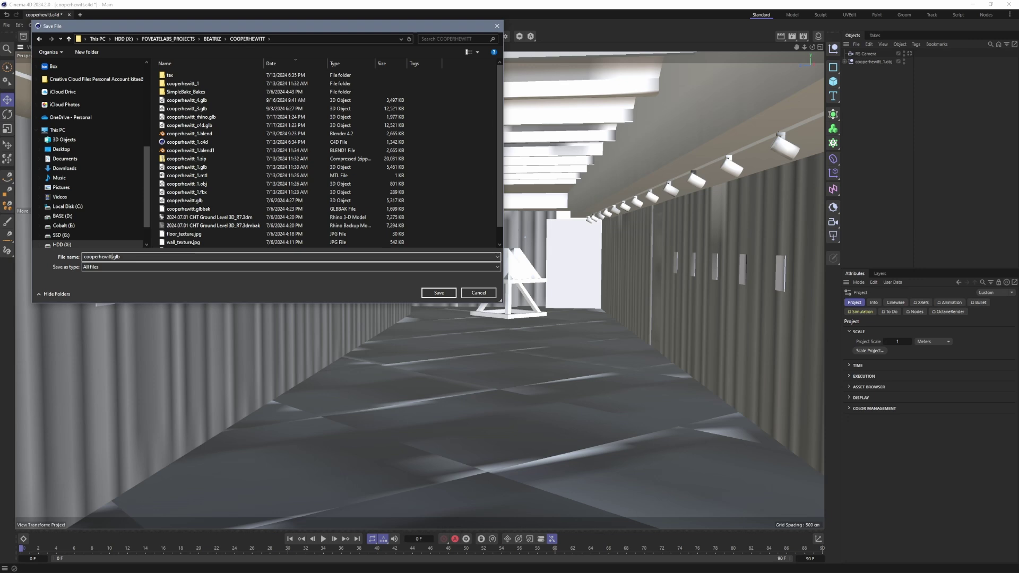
pyautogui.write('_5')
pyautogui.press('Return')
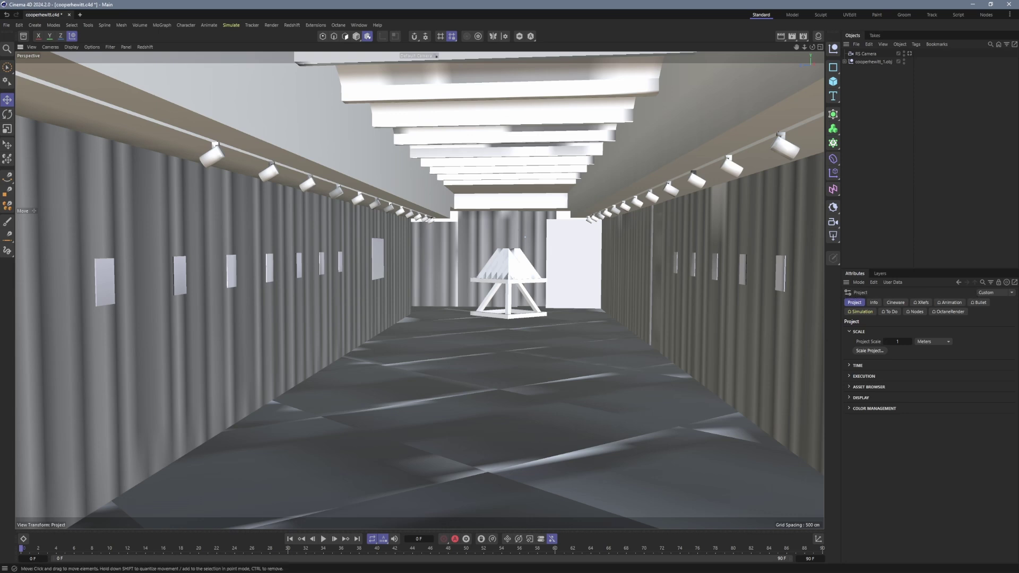
# Start a glTF export with options, keeping the export scale in Meters.
pyautogui.click(6, 25)
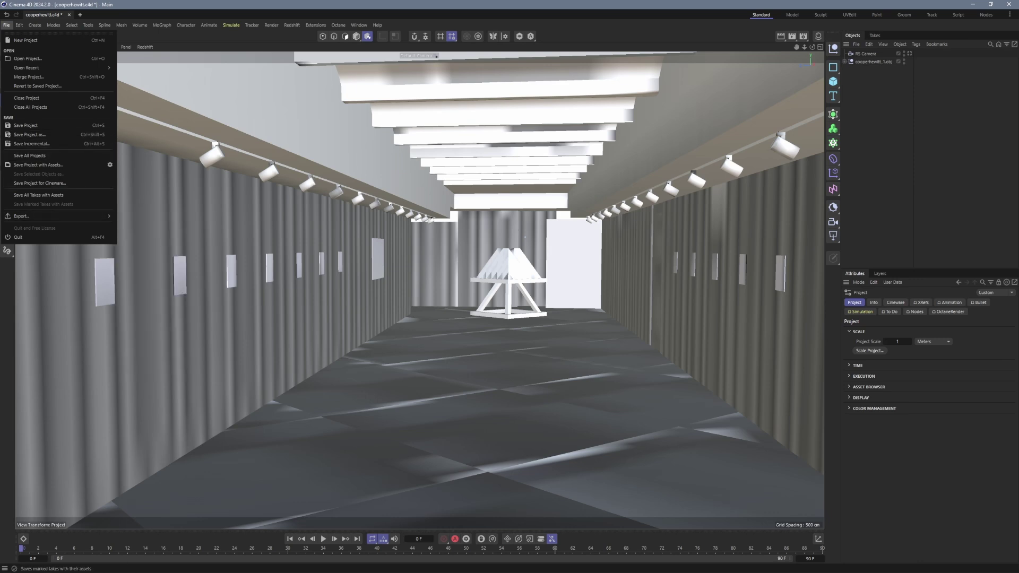
pyautogui.moveTo(32, 216)
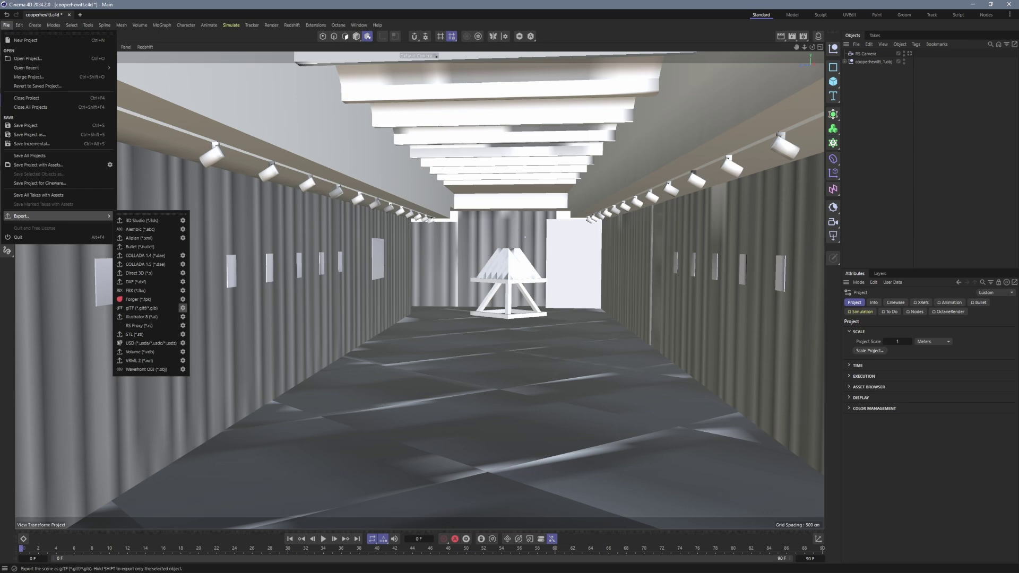
pyautogui.click(183, 307)
pyautogui.moveTo(183, 205)
pyautogui.mouseDown()
pyautogui.moveTo(337, 176)
pyautogui.moveTo(439, 175)
pyautogui.mouseUp()
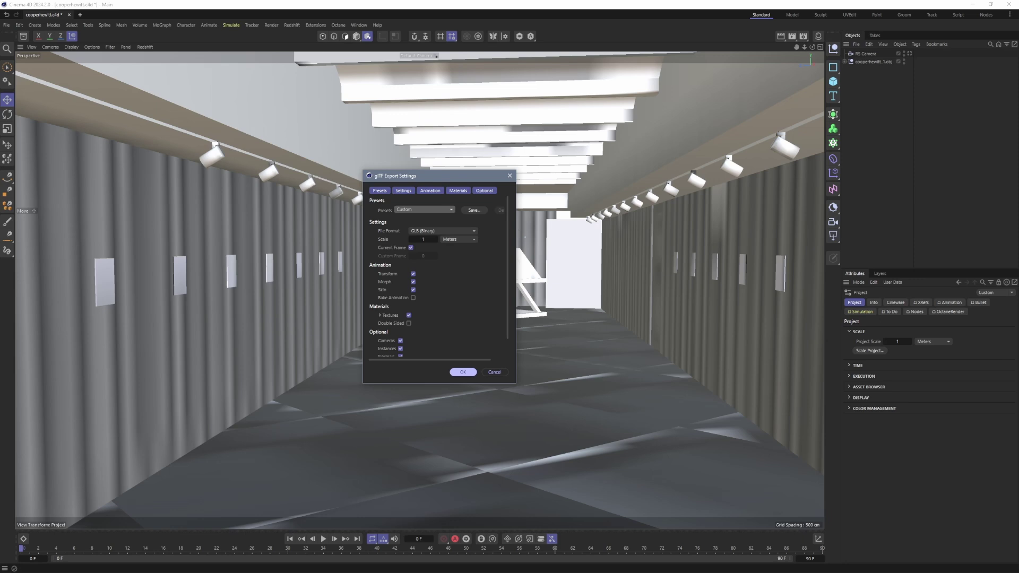
pyautogui.scroll(-1, 438, 271)
pyautogui.click(459, 219)
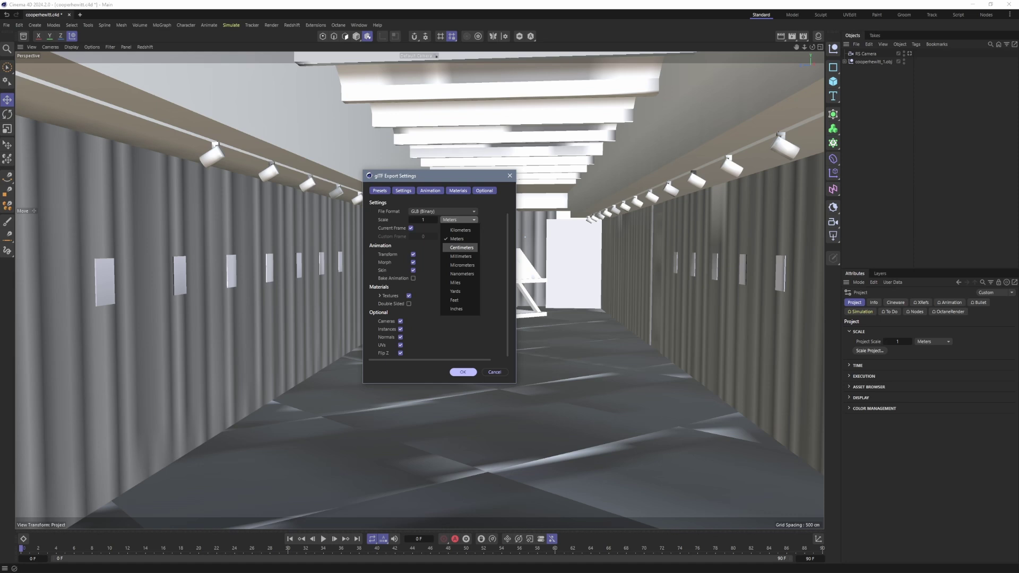
pyautogui.press('Escape')
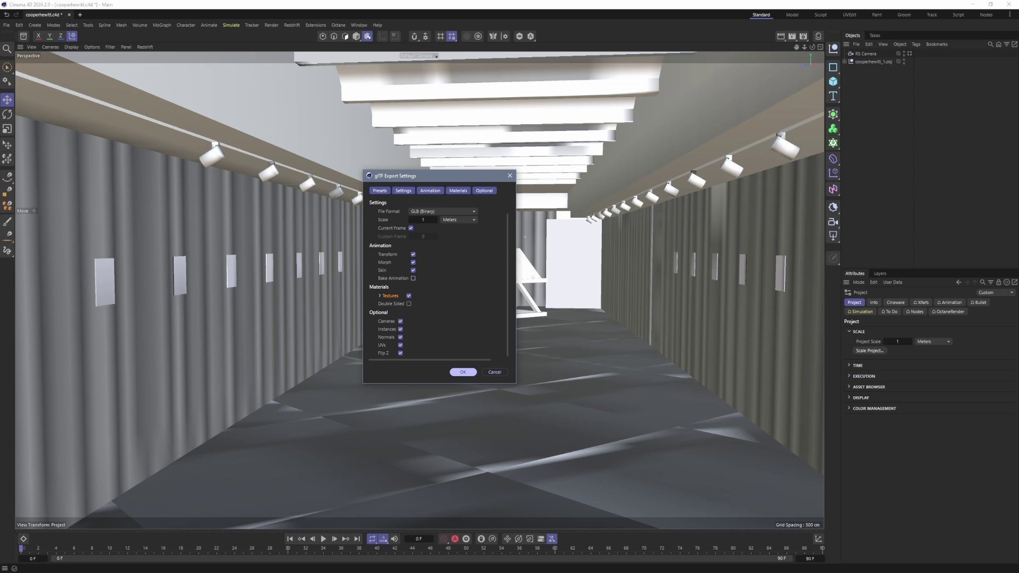
pyautogui.click(463, 372)
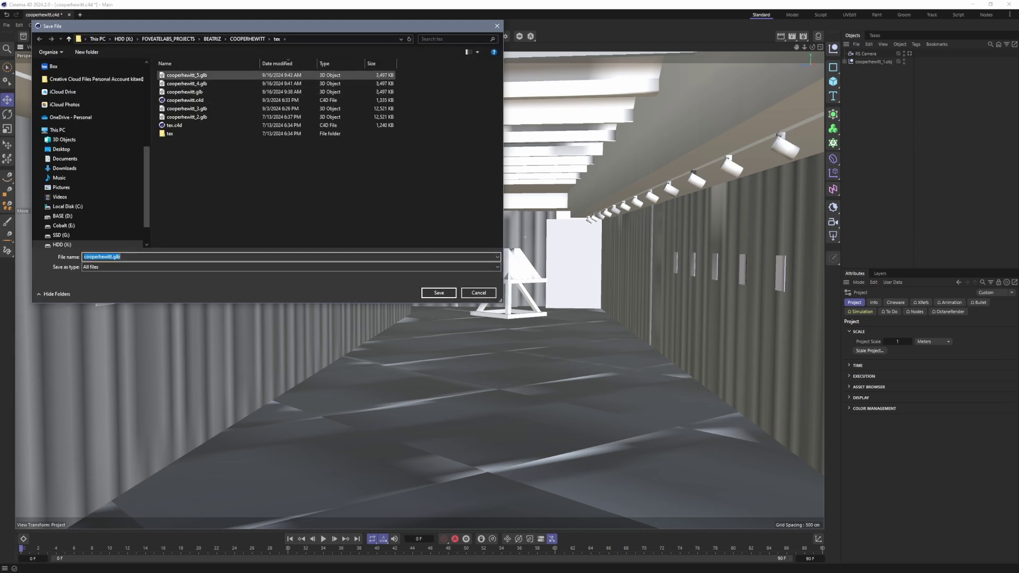
# Overwrite the existing cooperhewitt_5.glb in the tex folder with this export.
pyautogui.click(188, 76)
pyautogui.press('Return')
pyautogui.click(529, 291)
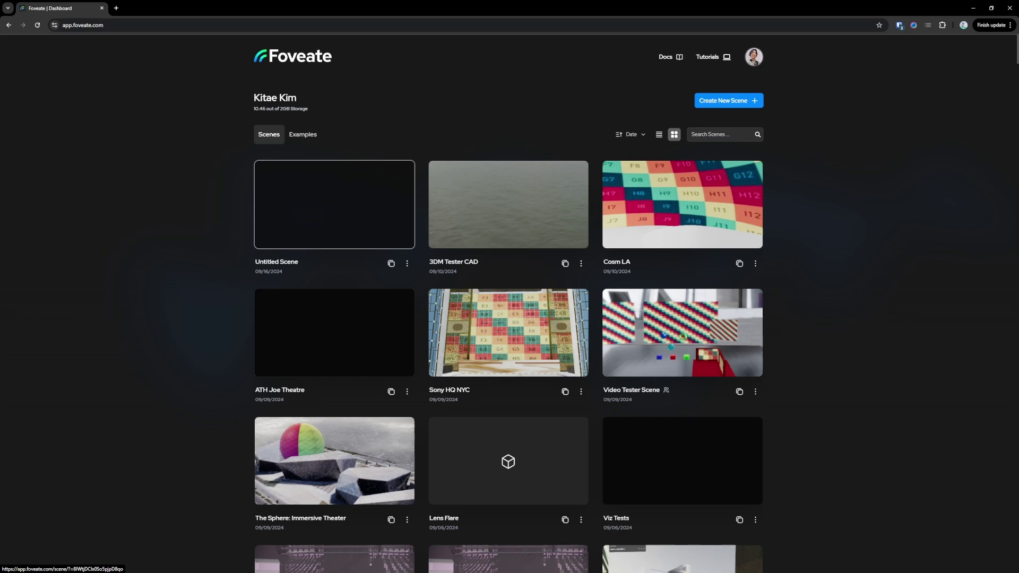
# Open the Untitled Scene card and drag cooperhewitt_5.glb from File Explorer onto it.
pyautogui.click(335, 204)
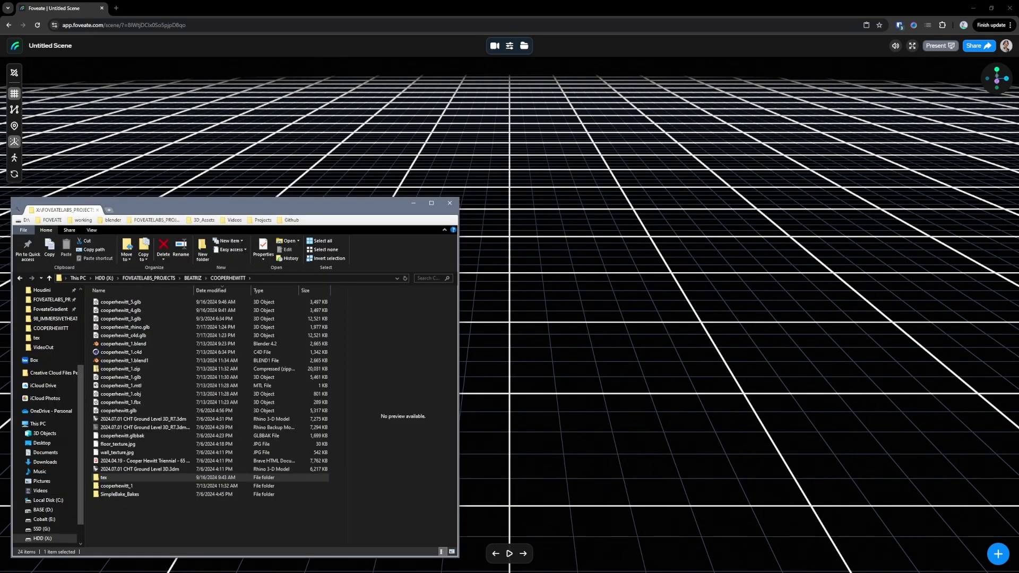
pyautogui.click(120, 303)
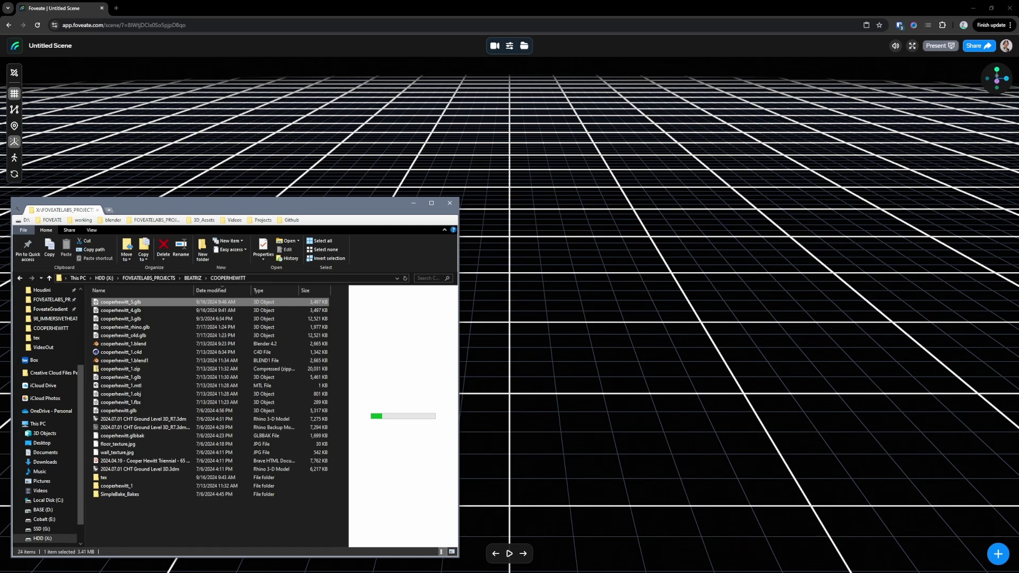
pyautogui.moveTo(120, 303); pyautogui.dragTo(581, 307)
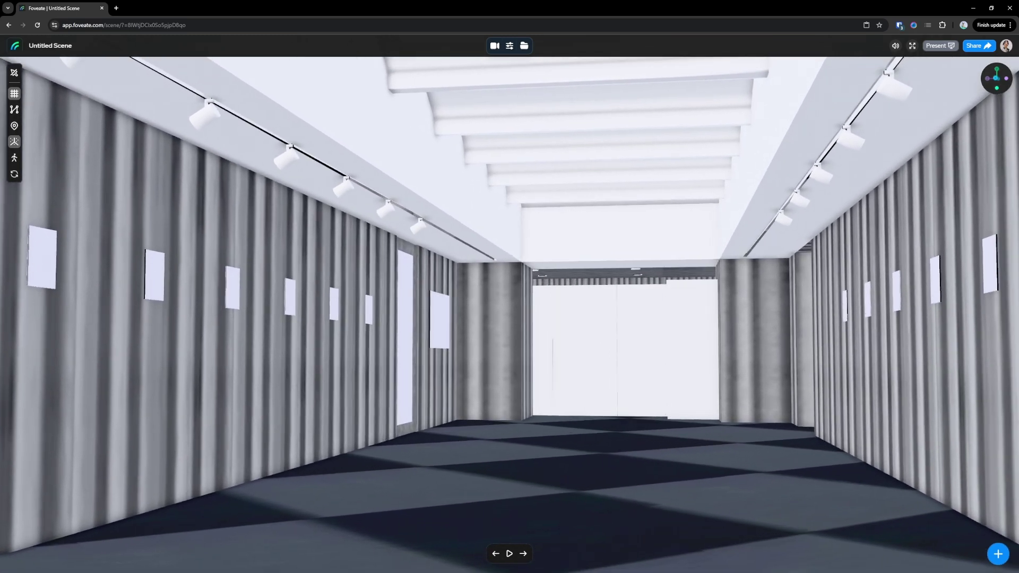
# Add a camera moment named 'Hallway 1' and switch to First Person navigation.
pyautogui.click(998, 553)
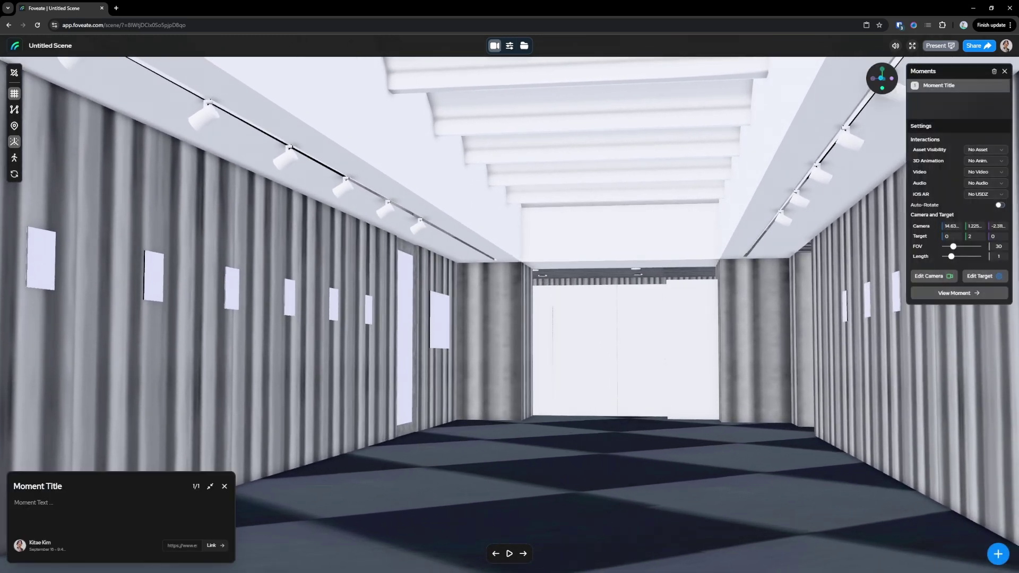
pyautogui.doubleClick(54, 486)
pyautogui.hotkey('ctrl', 'a')
pyautogui.write('h')
pyautogui.write('llway 1')
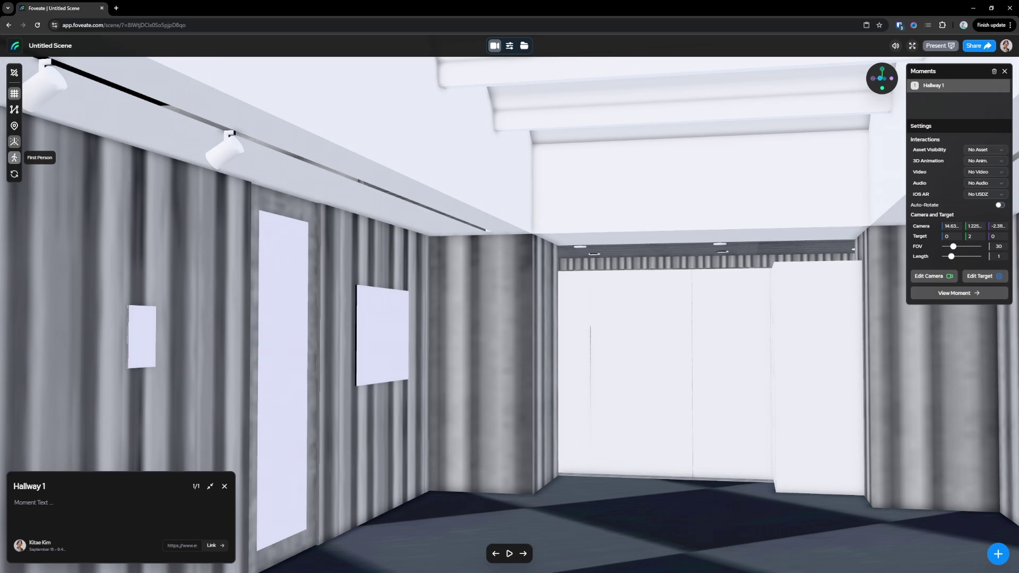
pyautogui.click(13, 158)
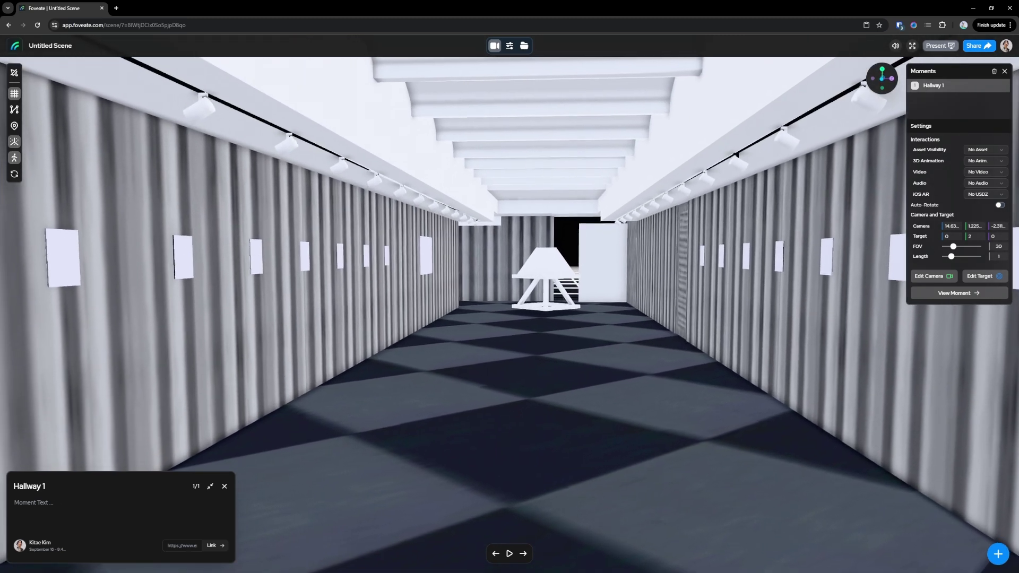
# Raise the field of view from 45 to about 59, then walk forward to the wall panel.
pyautogui.click(510, 45)
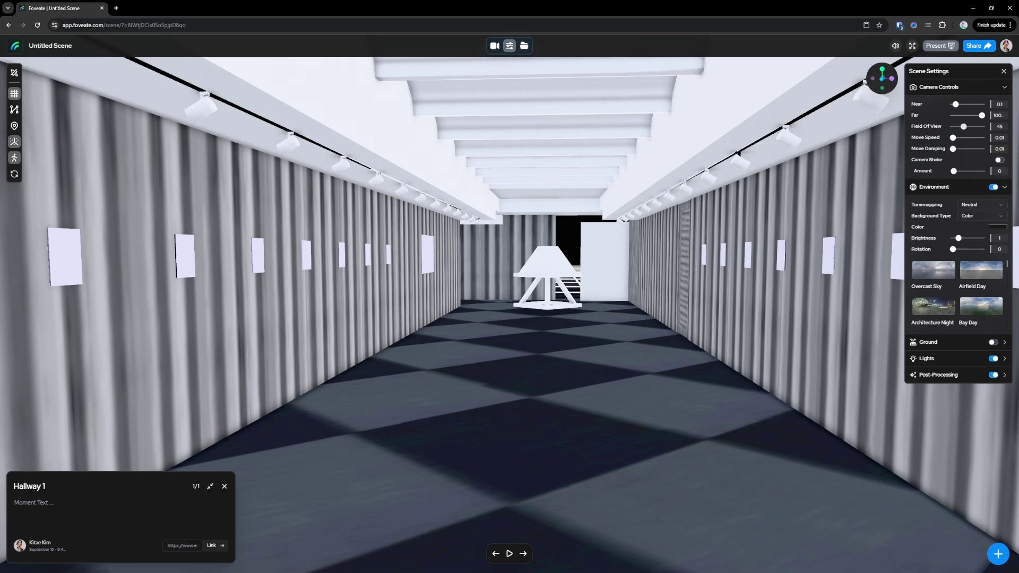
pyautogui.moveTo(964, 127); pyautogui.dragTo(967, 126)
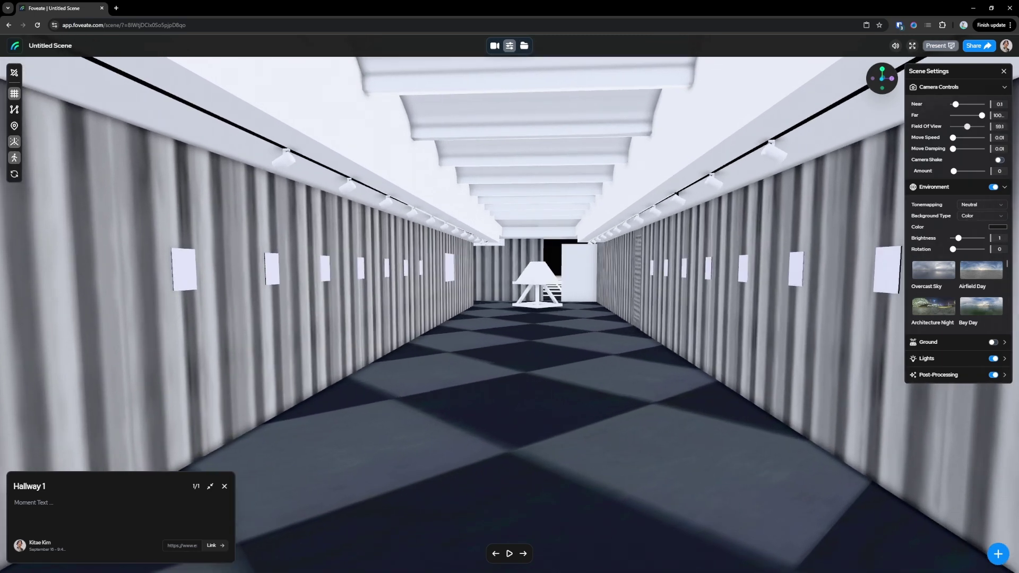
pyautogui.press('w')
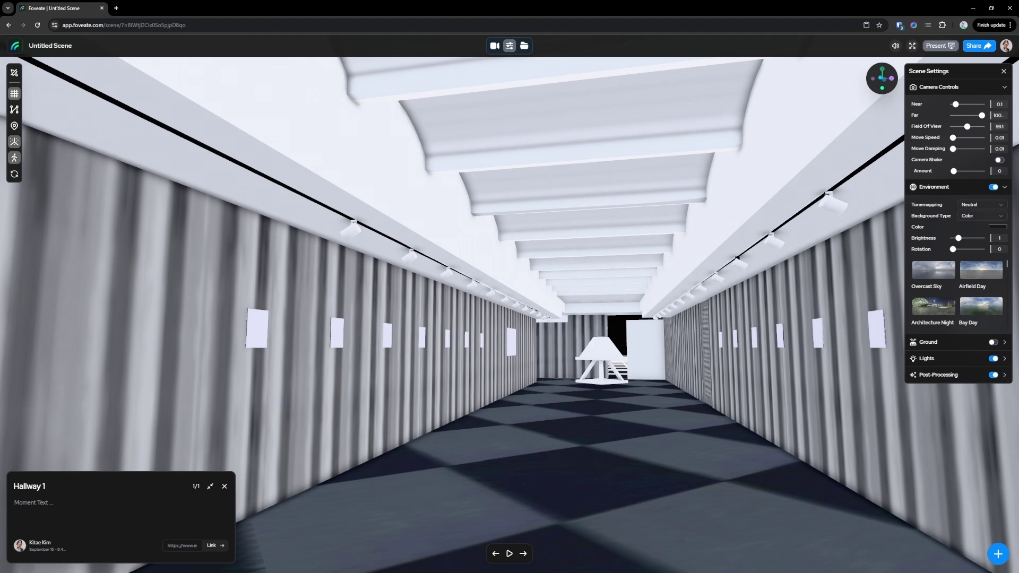
pyautogui.press('w')
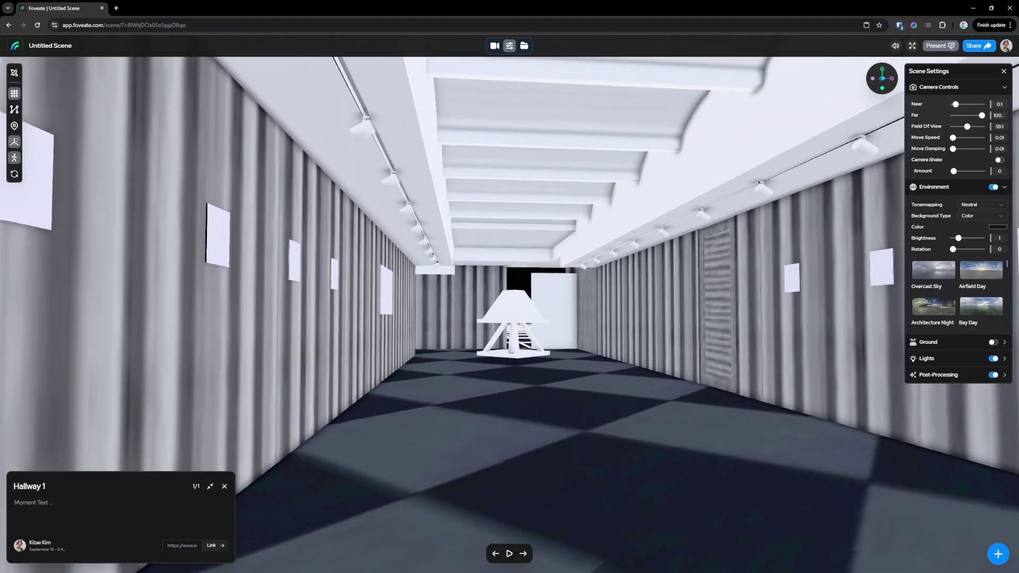
pyautogui.press('Left')
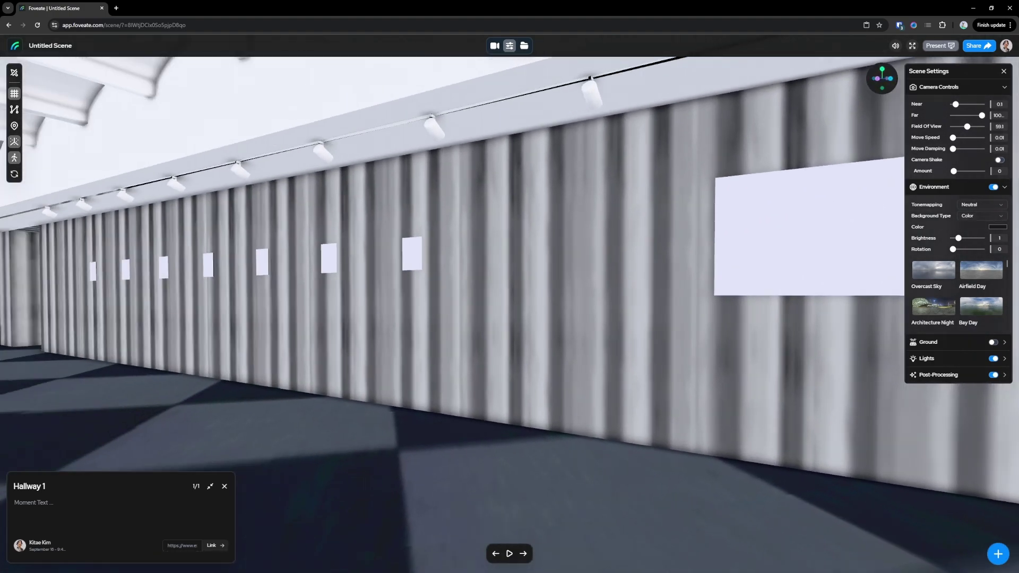
pyautogui.press('Right')
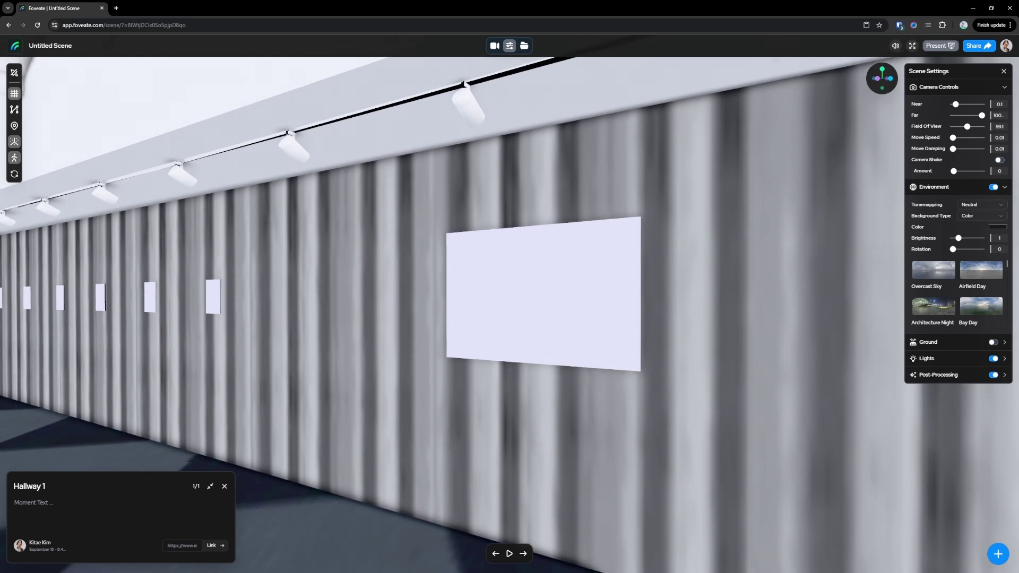
# Add a 'Painting' moment, retitle the scene 'Gallery Hallway', and play back the moments.
pyautogui.click(997, 553)
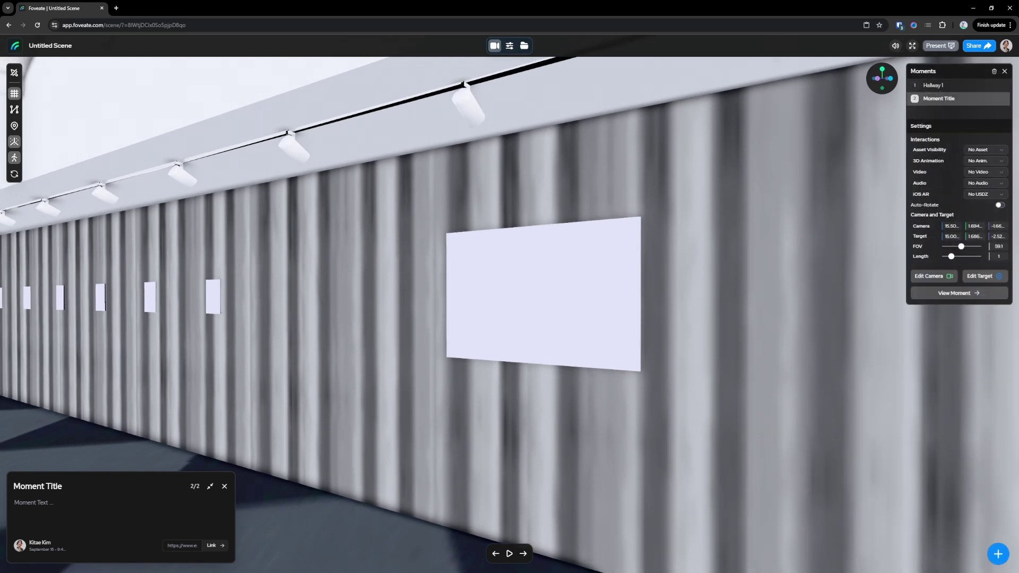
pyautogui.write('P')
pyautogui.write('ainting')
pyautogui.click(50, 46)
pyautogui.write('Ga')
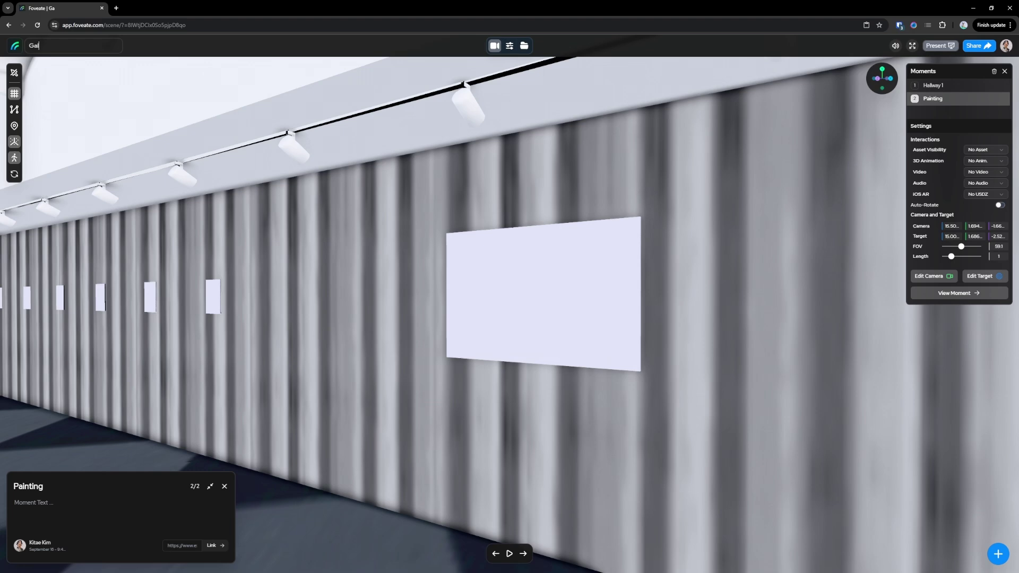
pyautogui.write('lway')
pyautogui.press('Return')
pyautogui.press('space')
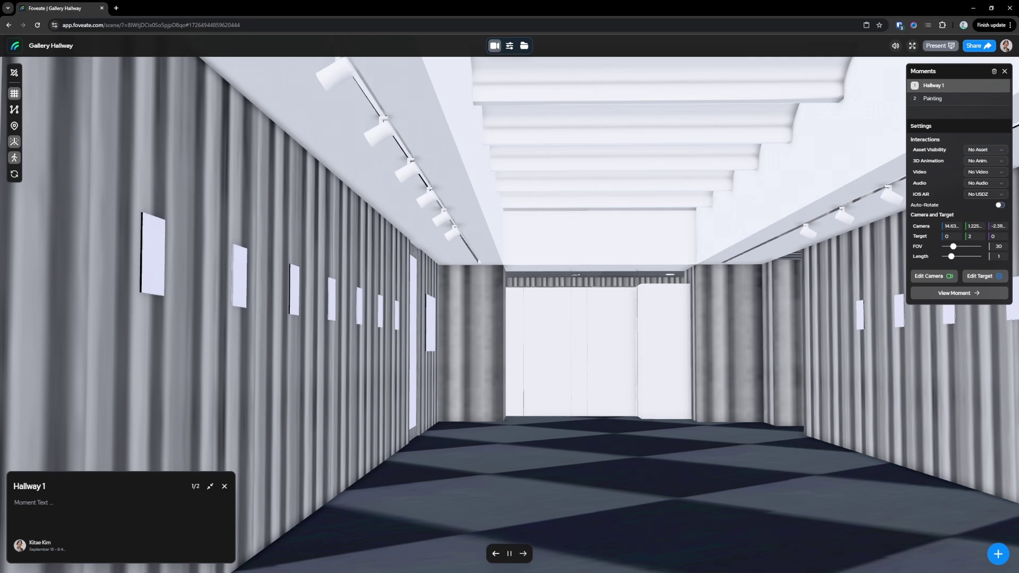